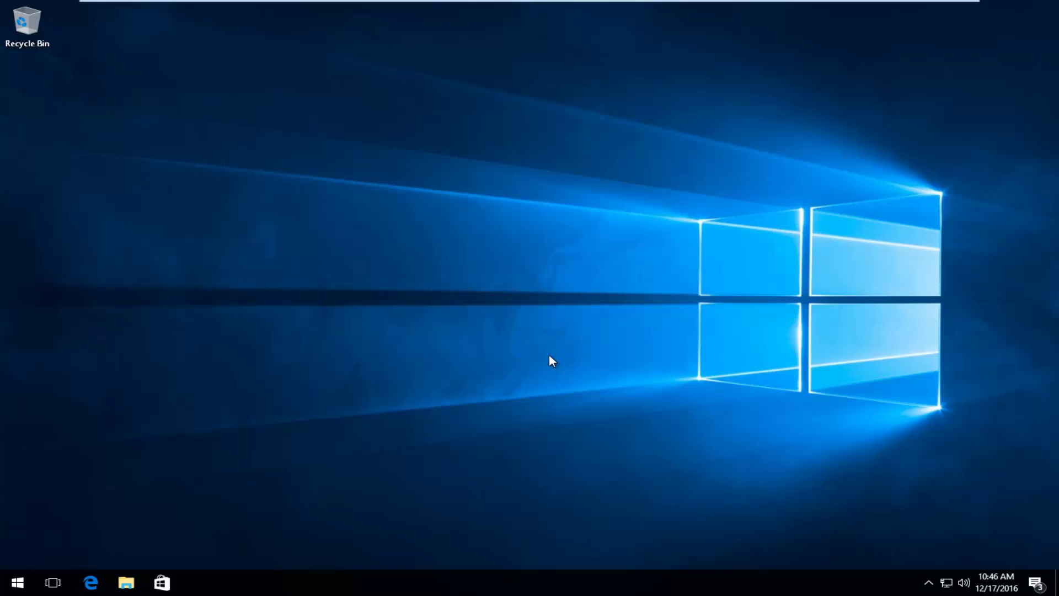
Search the Start menu for 'alarms and clock'.
left_click(21, 584)
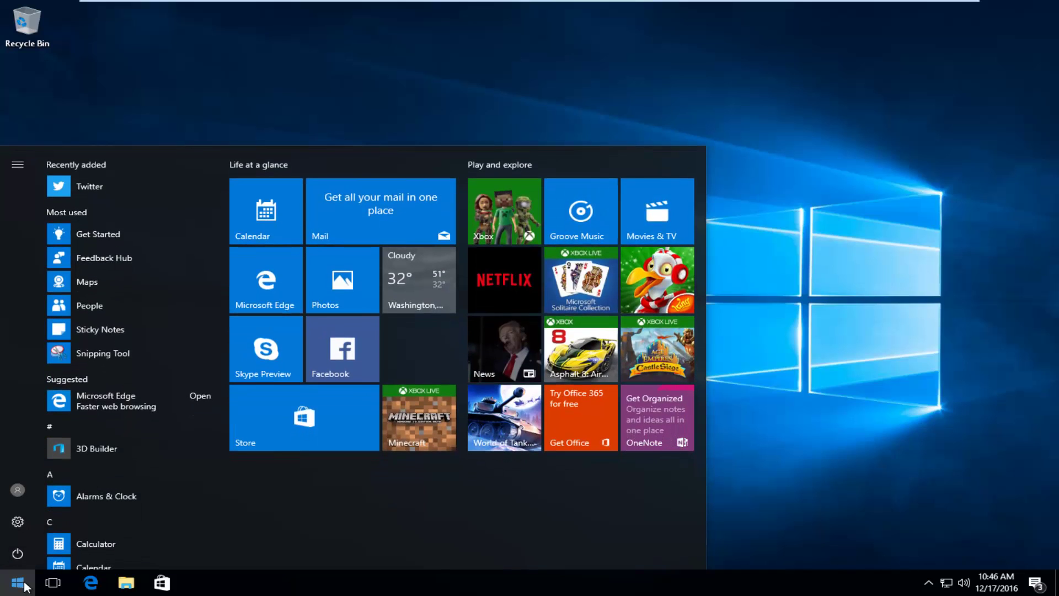
type("alar")
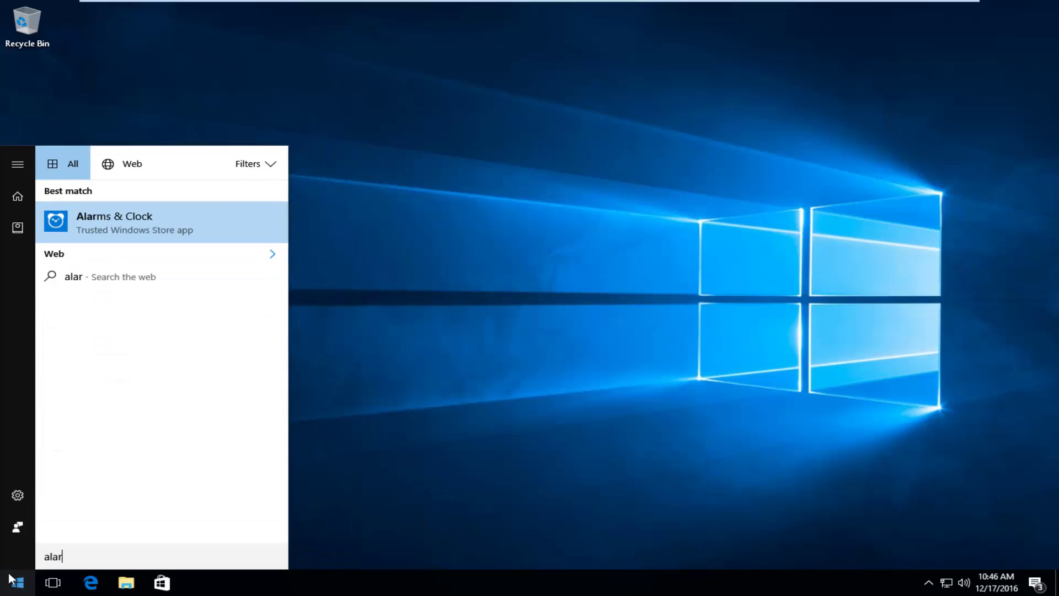
type("ms and clock")
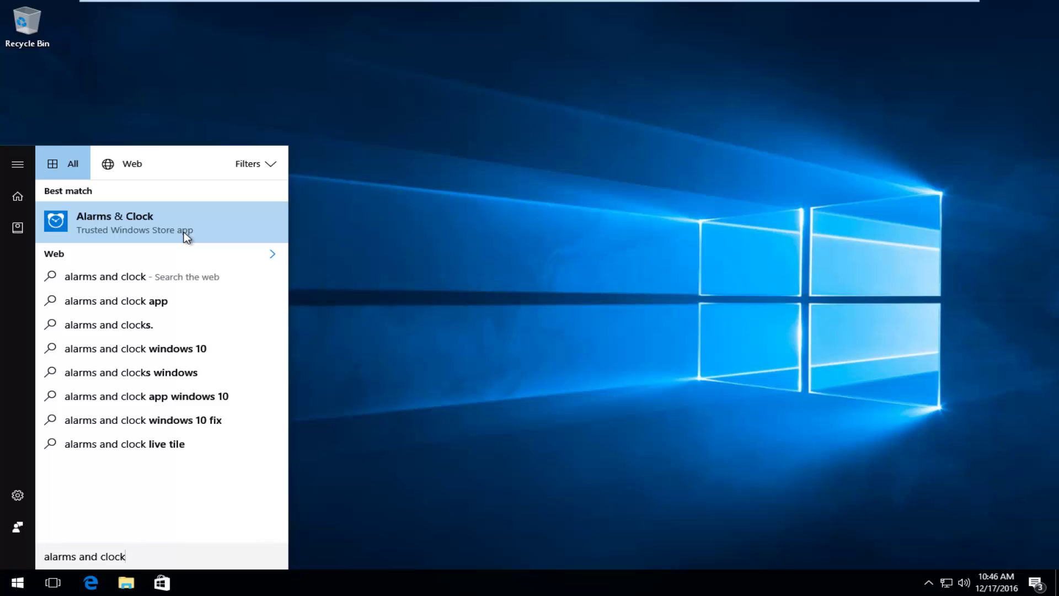
Launch Alarms & Clock and toggle the 7:00 AM Good morning alarm off, then back on.
left_click(121, 227)
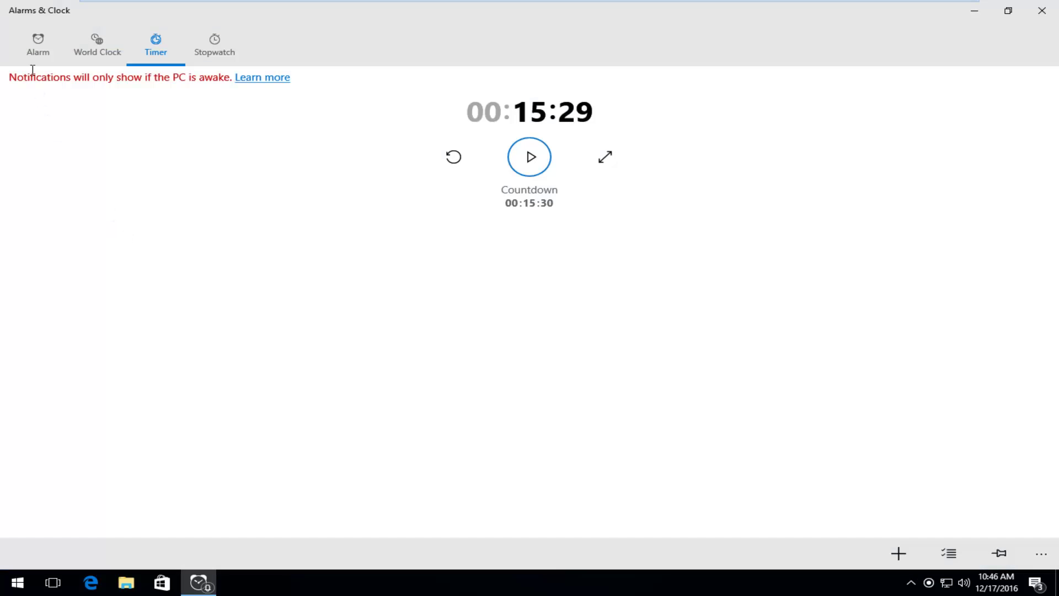
left_click(35, 48)
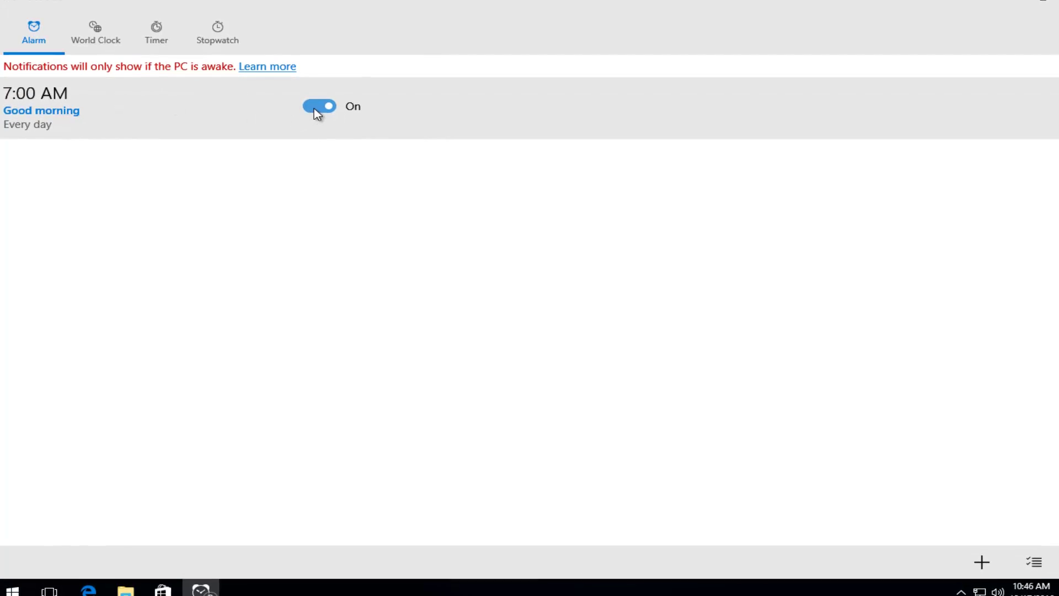
left_click(317, 109)
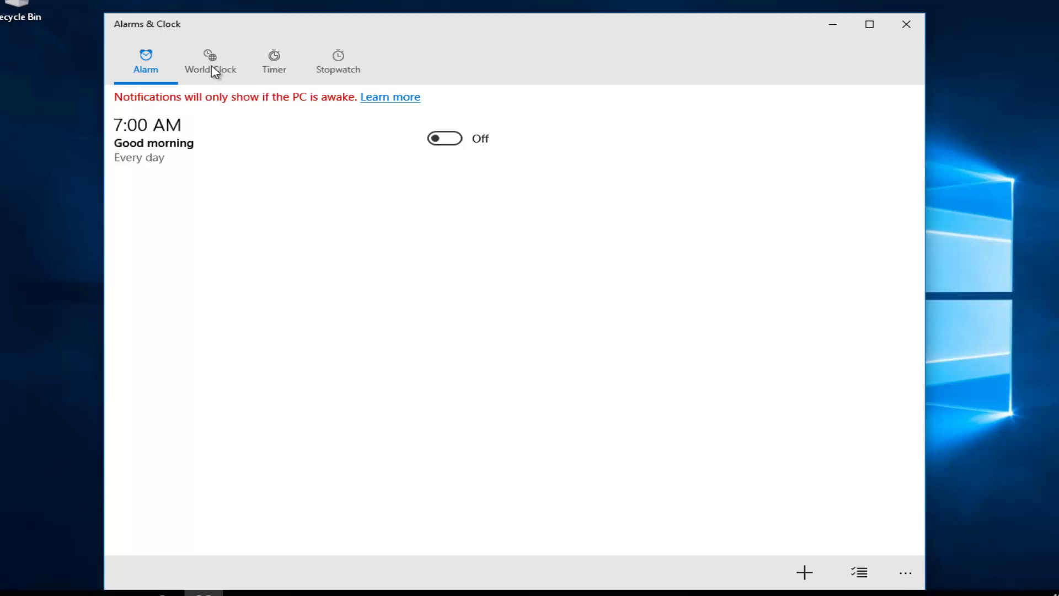
left_click(210, 66)
left_click(152, 66)
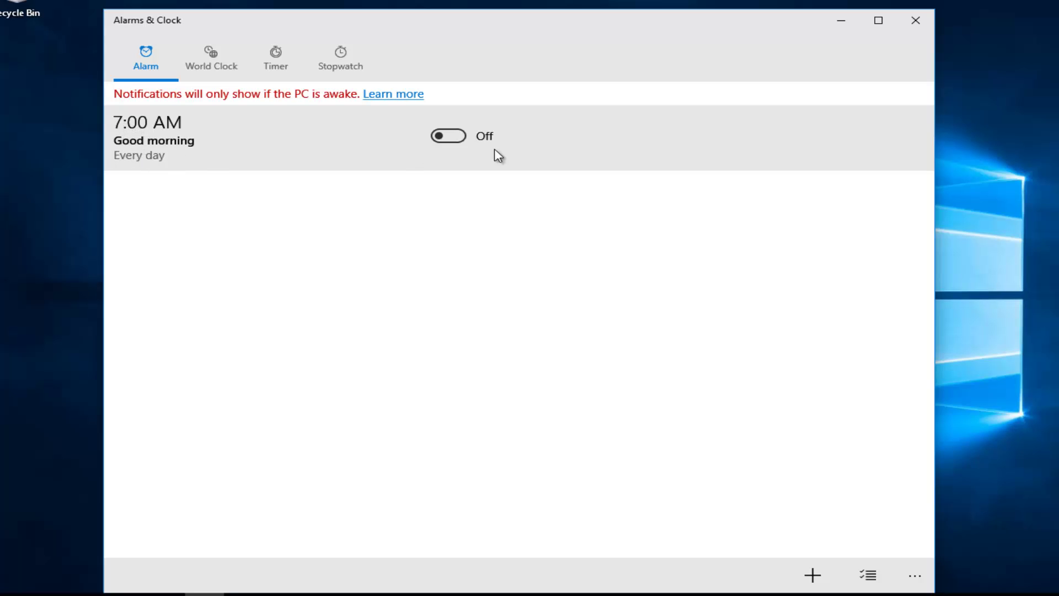
left_click(442, 137)
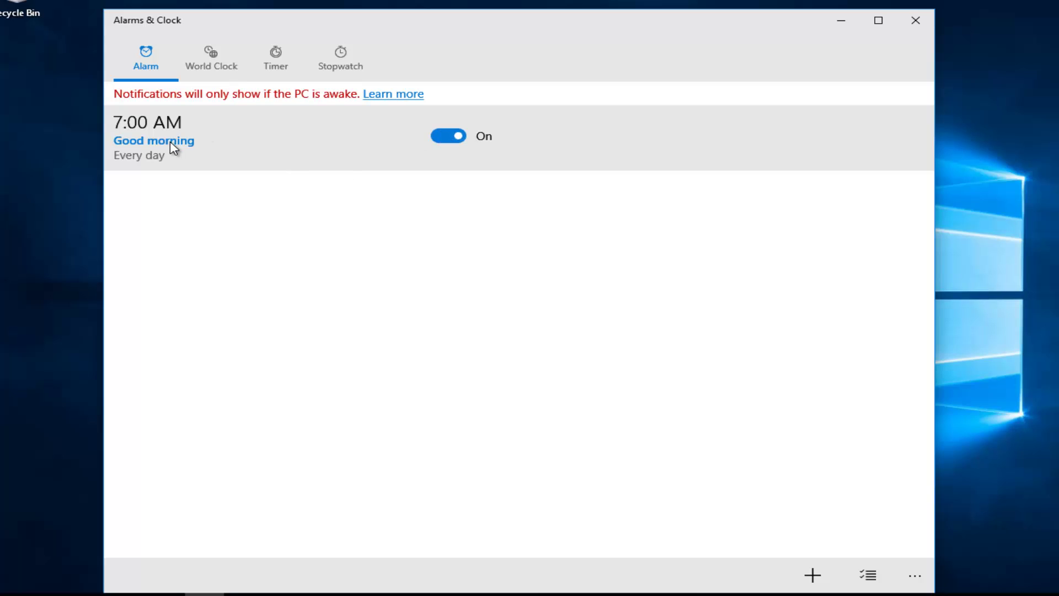
Open the Good morning alarm's edit page, scroll the hour picker, and delete its name text.
left_click(135, 141)
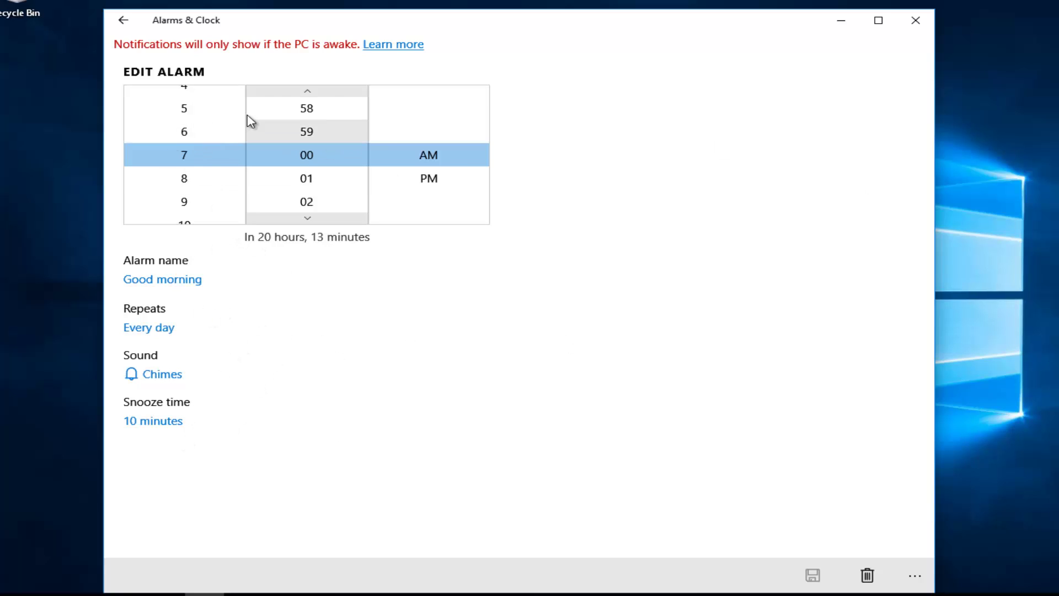
left_click(185, 168)
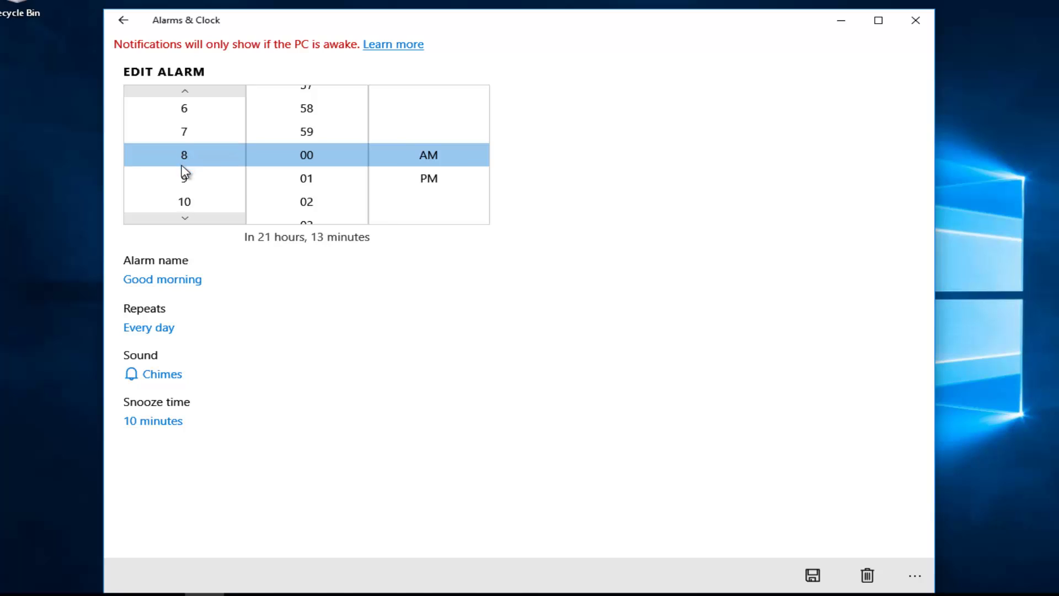
scroll(194, 163, "up", 1)
scroll(191, 166, "down", 1)
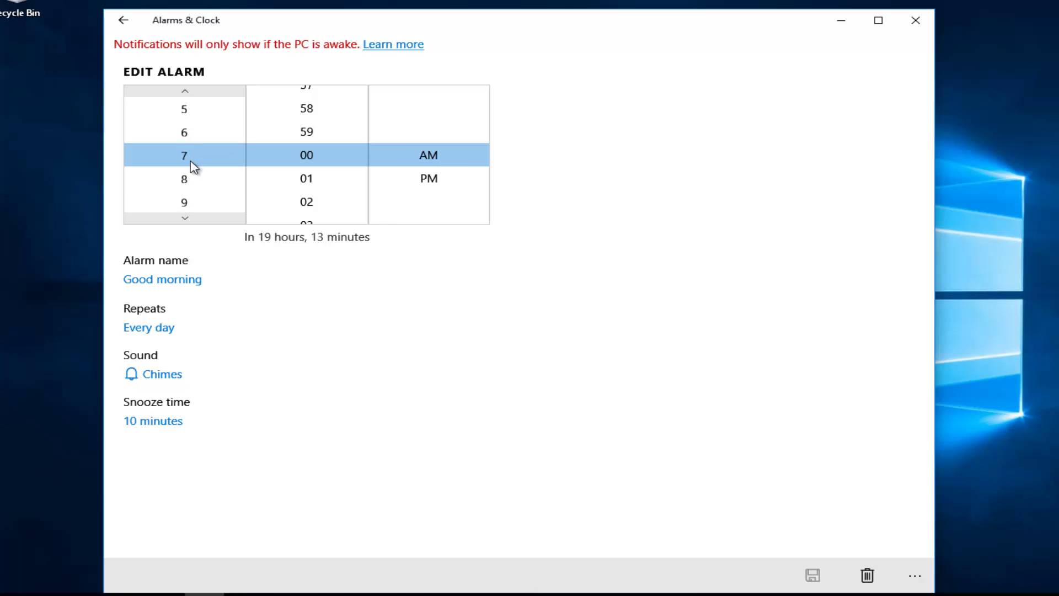
left_click(157, 279)
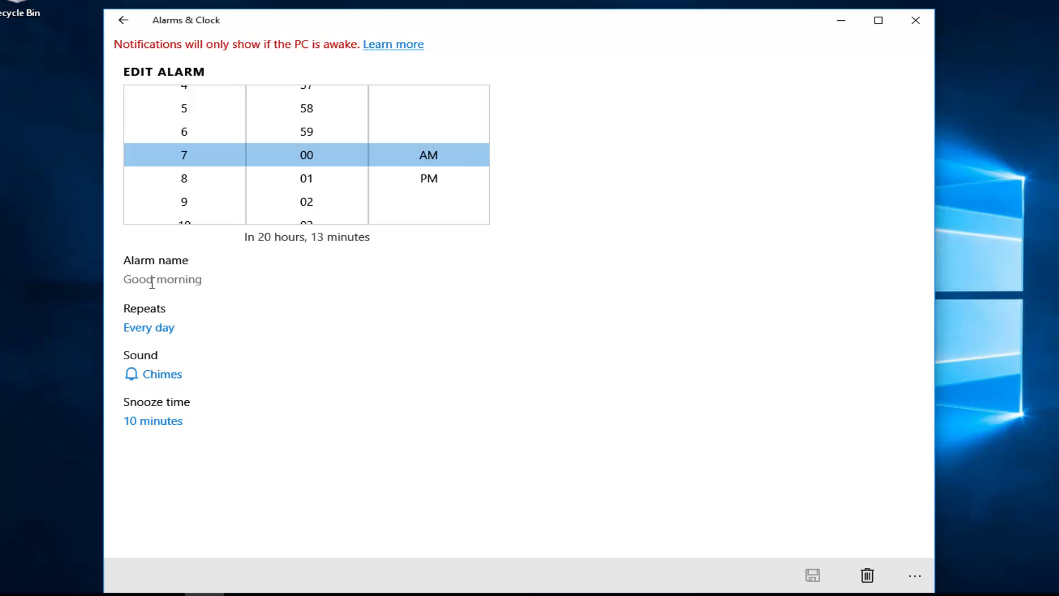
key("BackSpace")
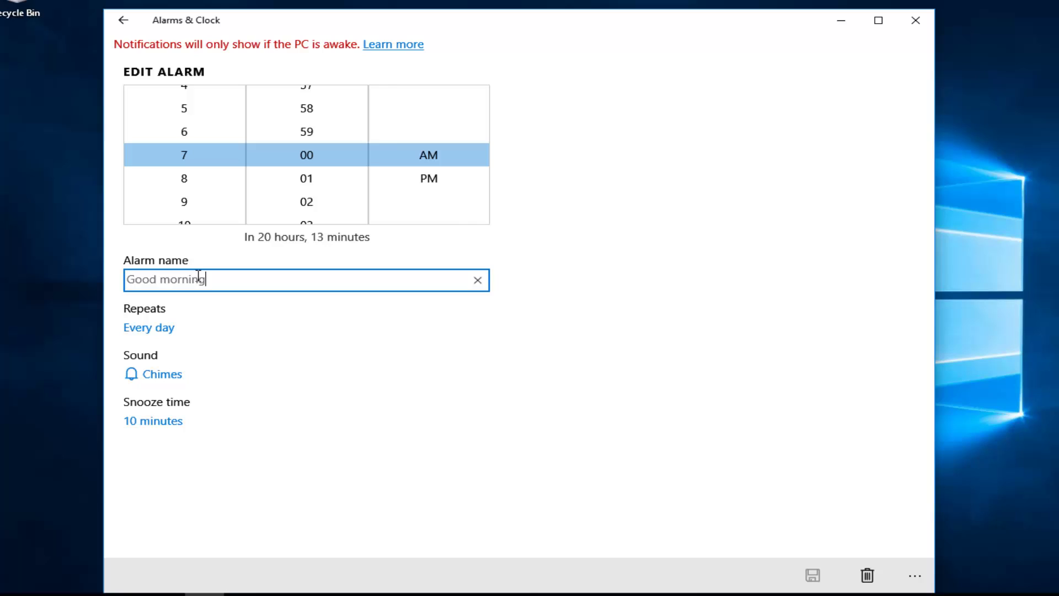
left_click(154, 330)
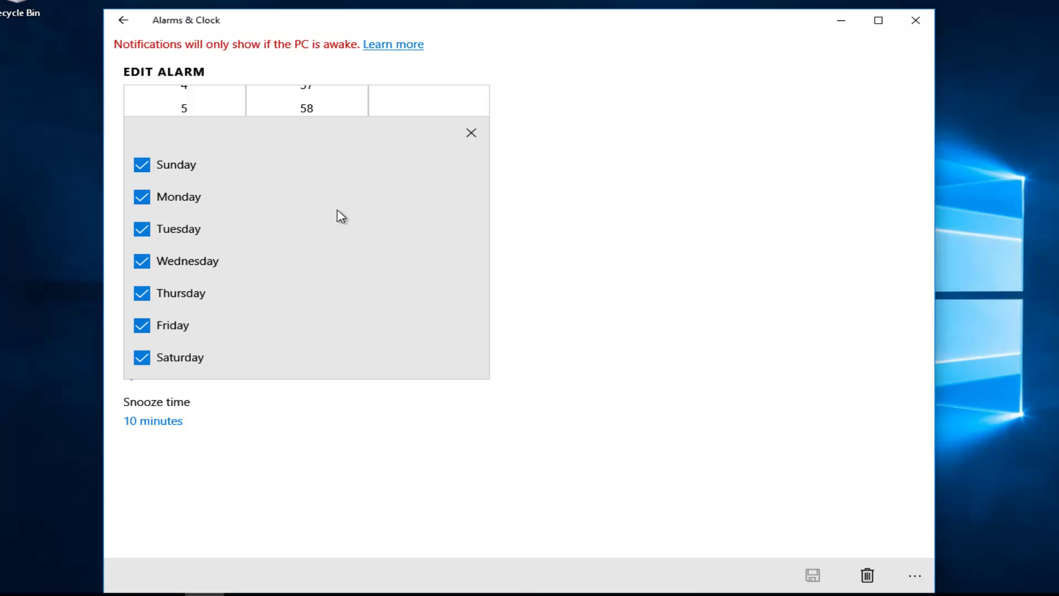
left_click(470, 134)
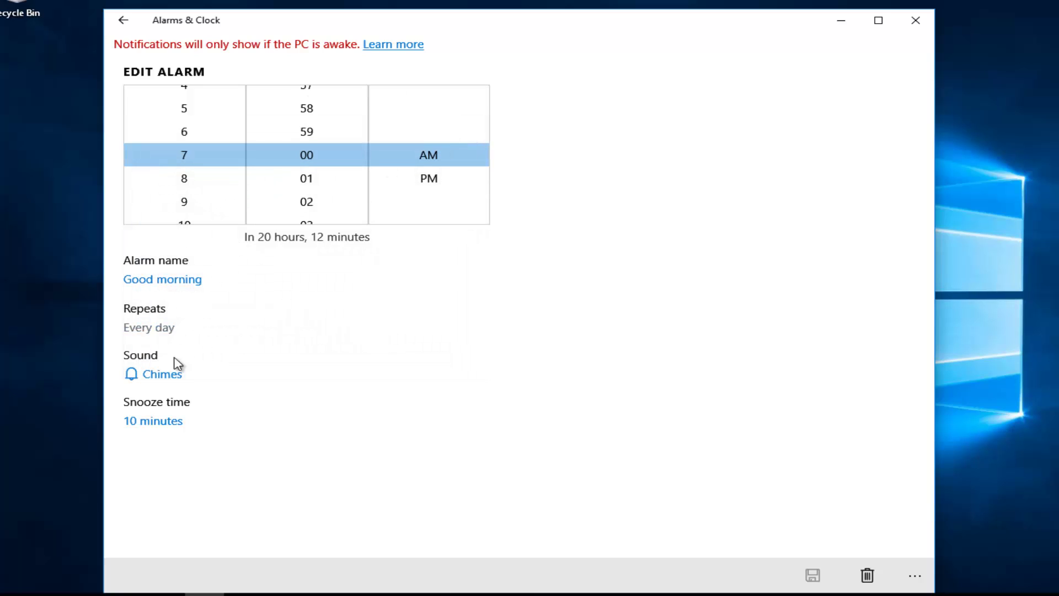
left_click(152, 378)
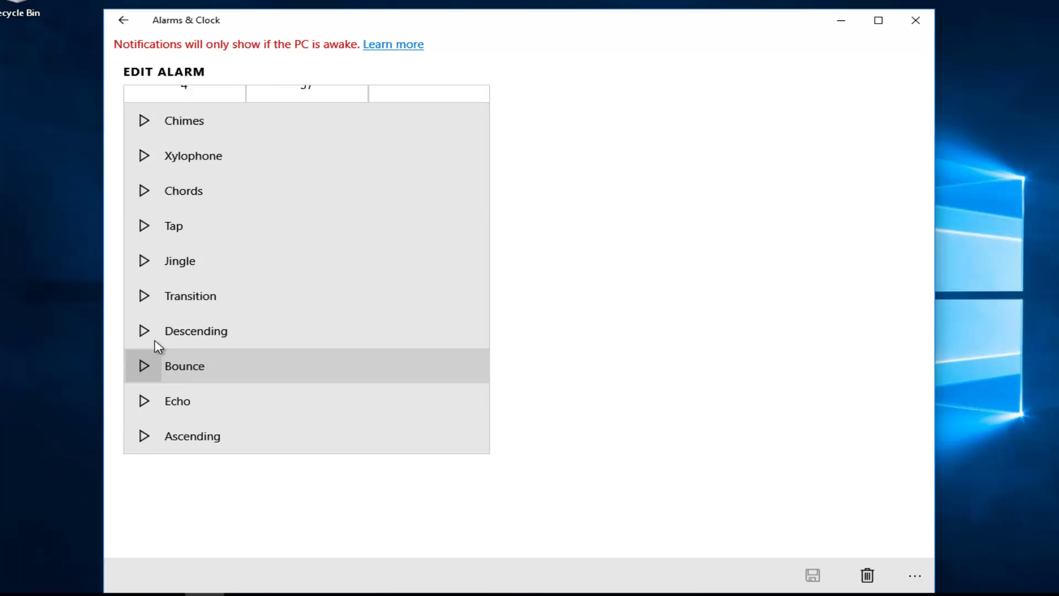
left_click(142, 296)
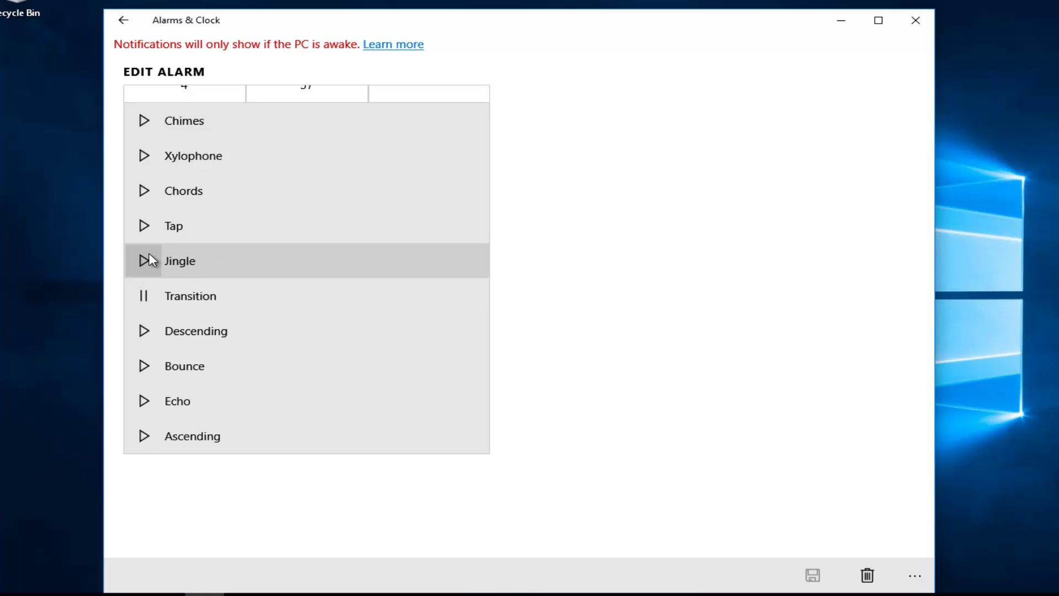
left_click(148, 259)
left_click(146, 226)
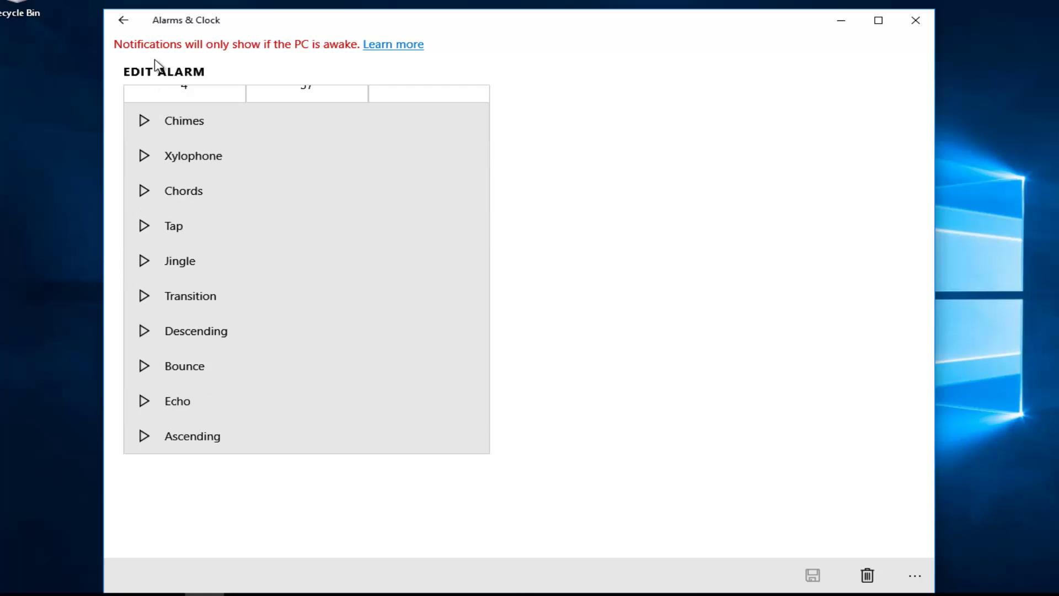
left_click(549, 310)
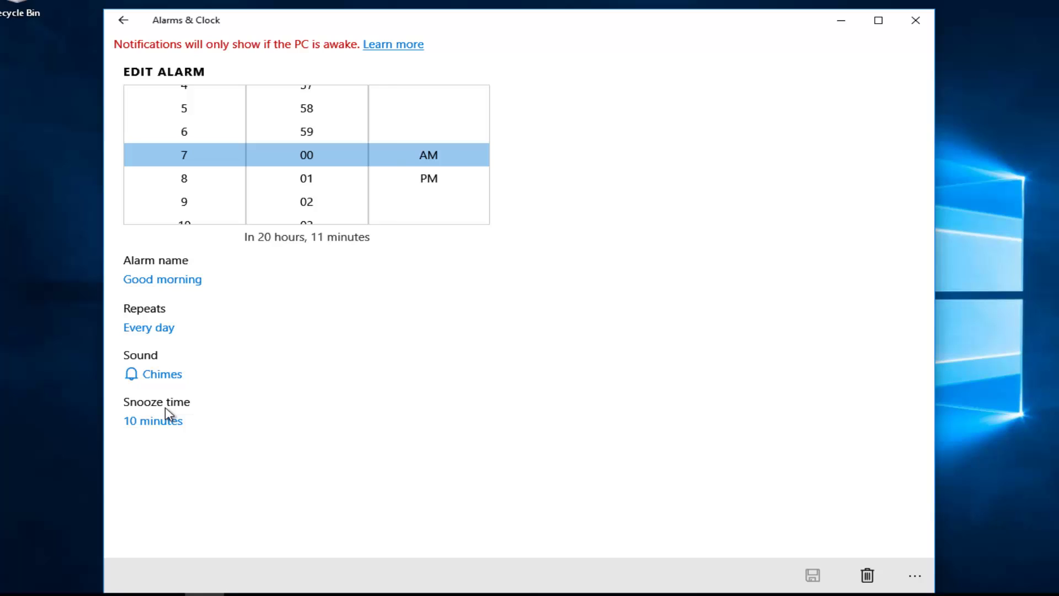
Keep the 10-minute snooze and Chimes sound, then pick hour 8 in the time picker.
left_click(154, 427)
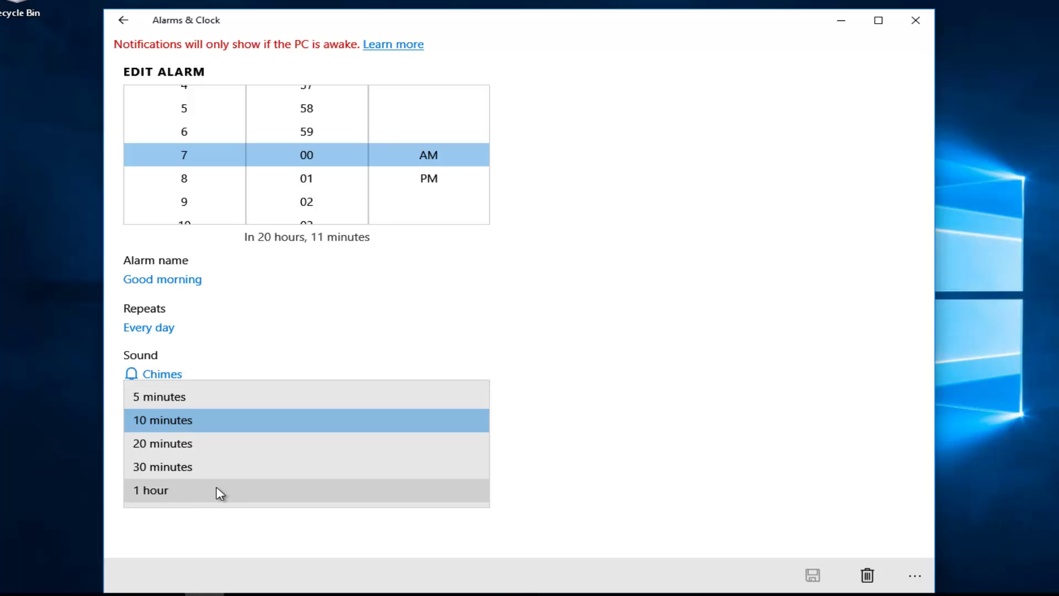
left_click(577, 329)
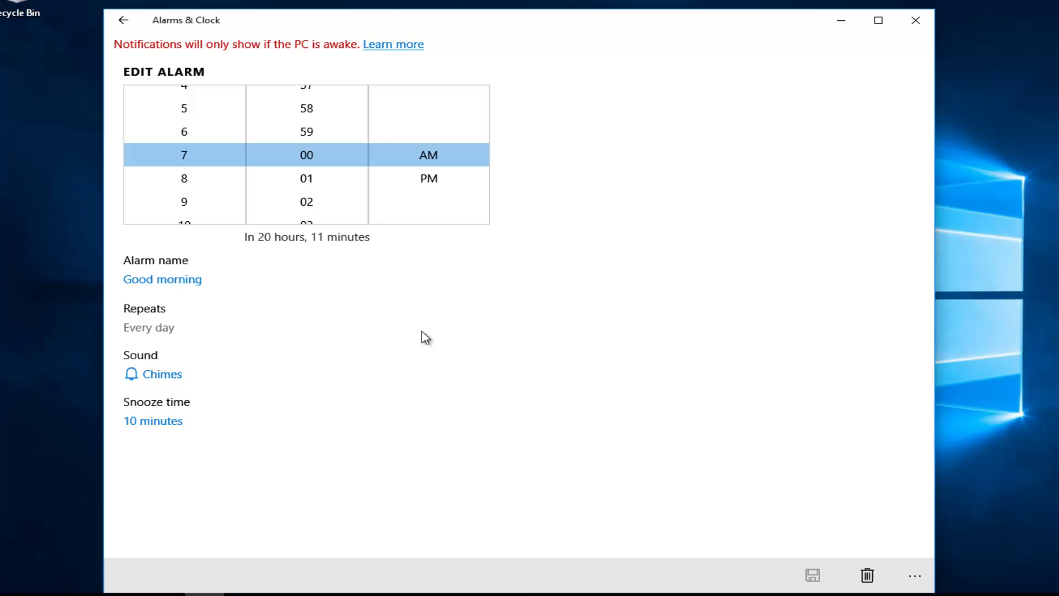
left_click(159, 375)
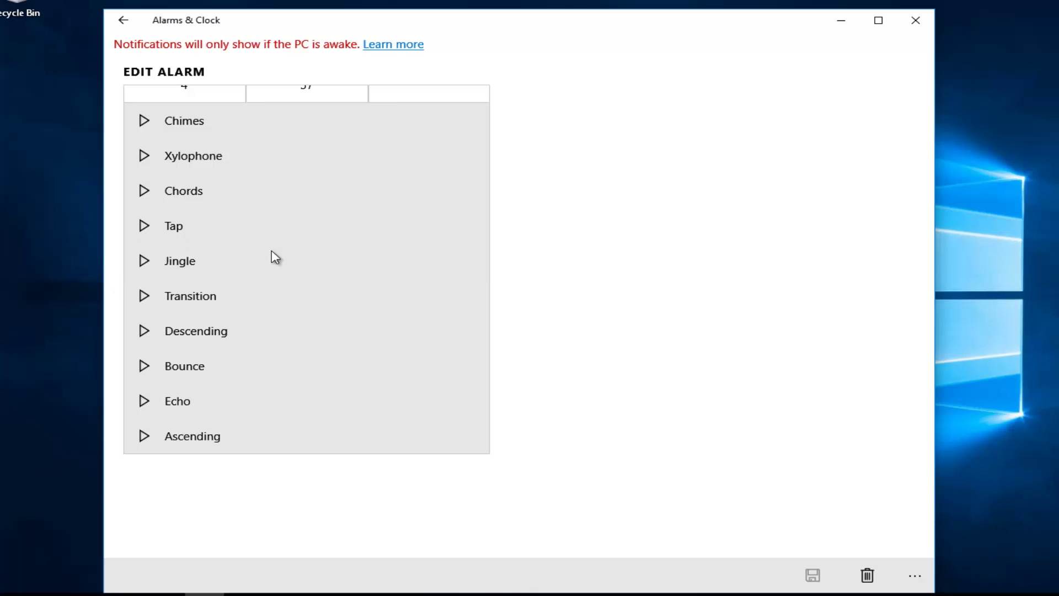
left_click(640, 179)
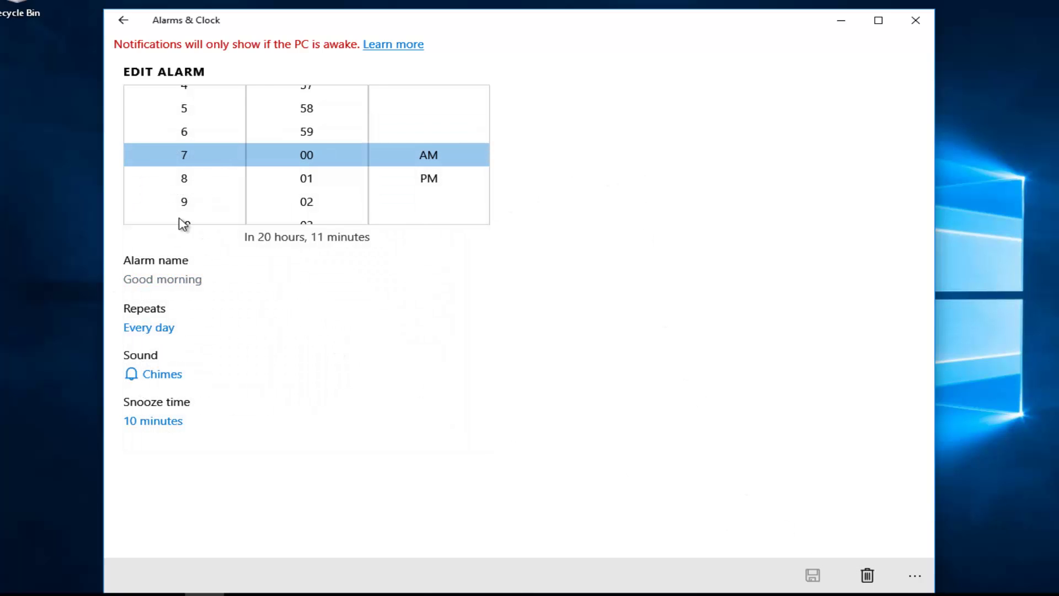
left_click(172, 188)
Create a new alarm and start naming it 'Lunch Alarm'.
left_click(118, 21)
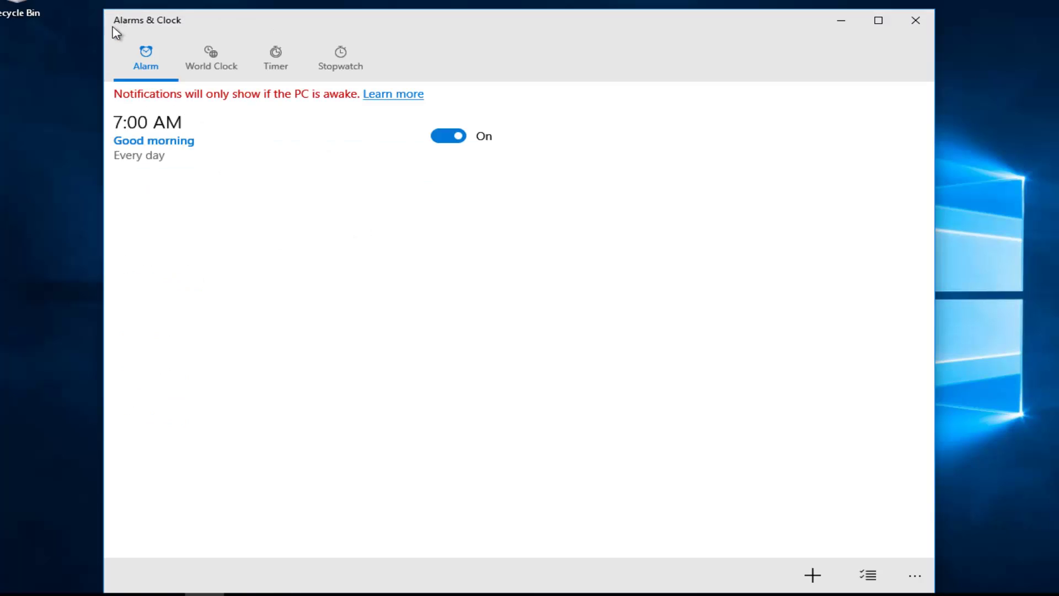
left_click(803, 578)
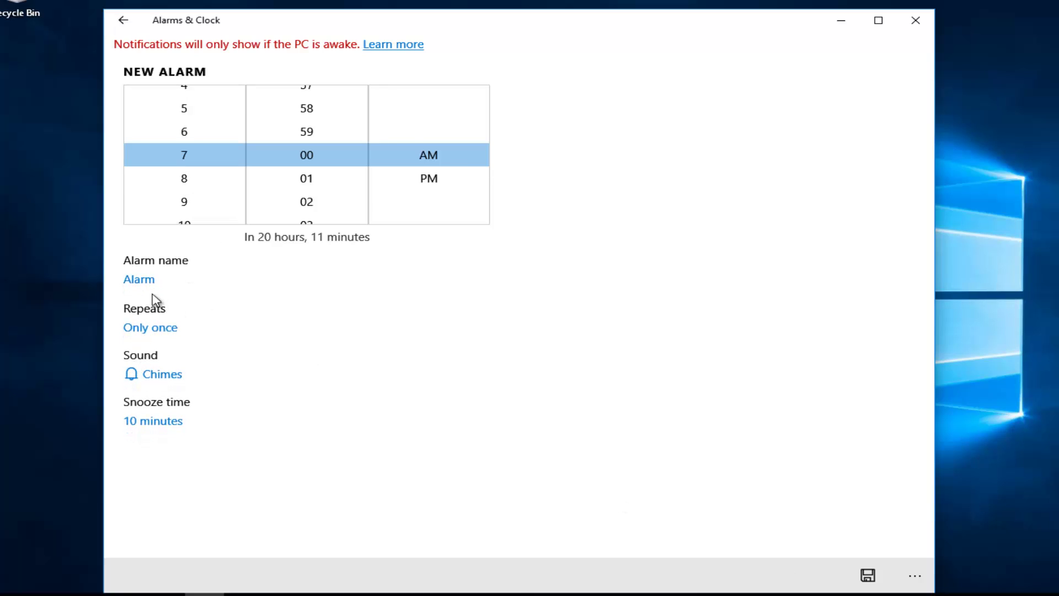
left_click(135, 278)
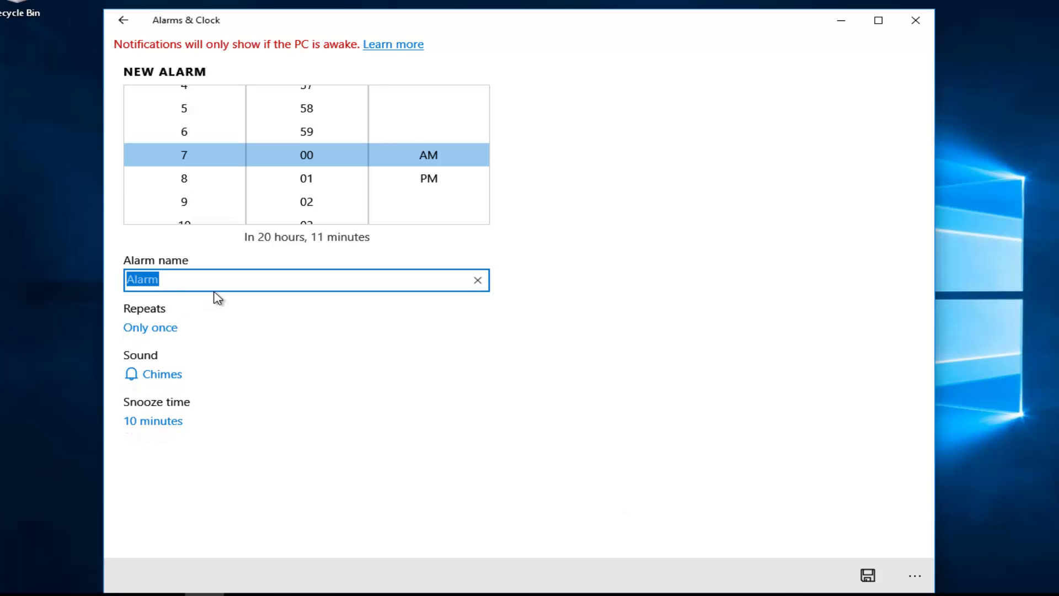
type("Lunch")
Leave the new alarm repeating only once with the Chimes sound.
left_click(151, 327)
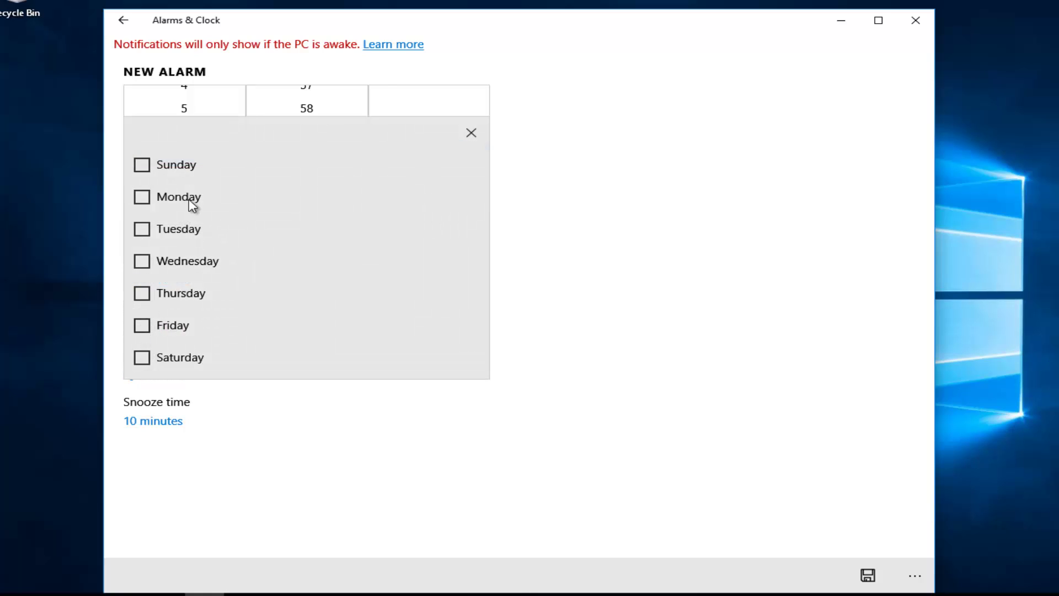
left_click(473, 132)
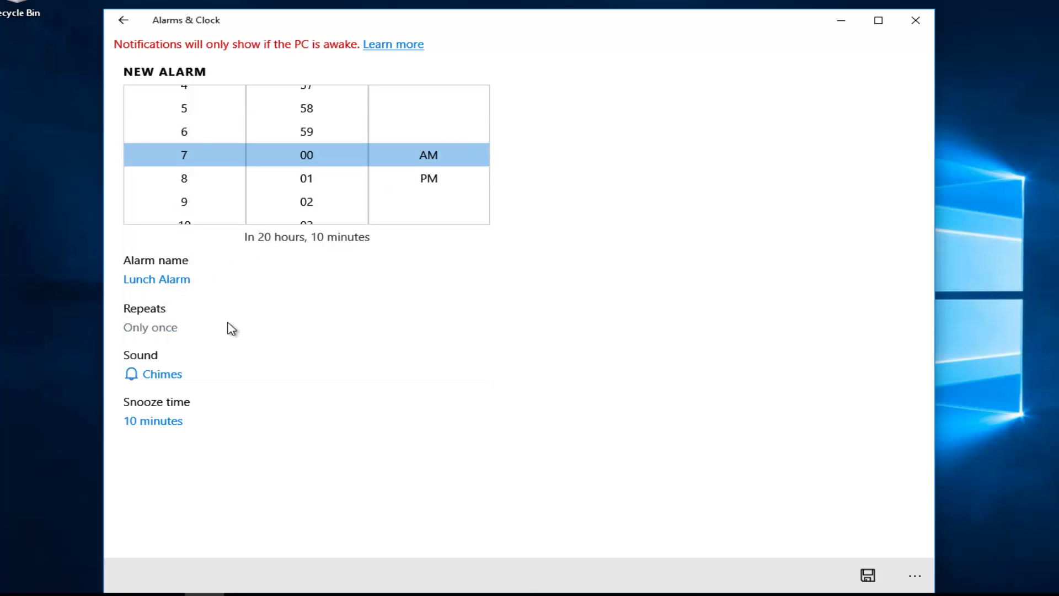
left_click(135, 331)
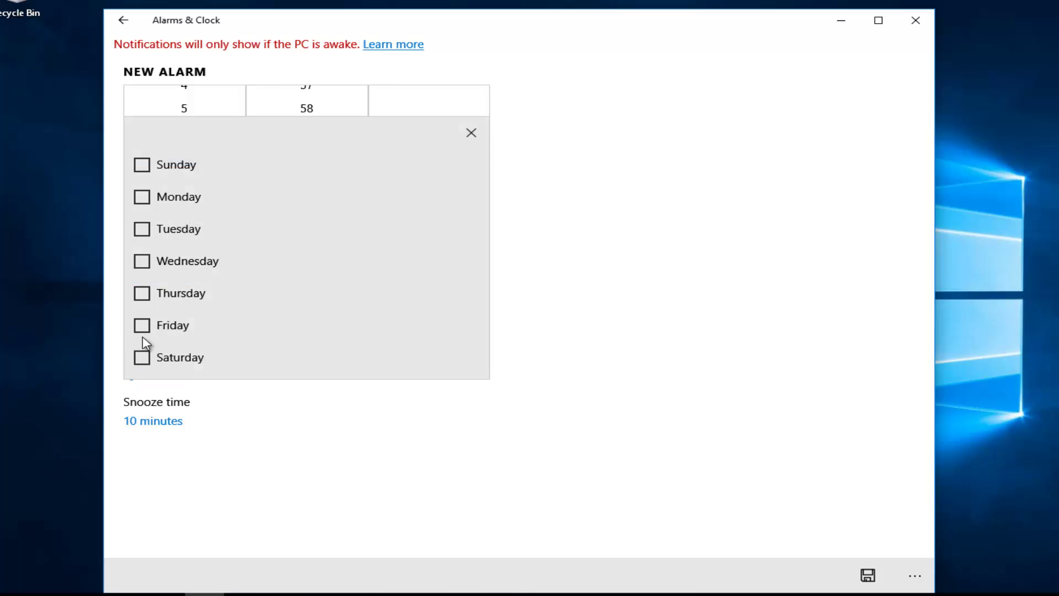
left_click(472, 133)
left_click(428, 386)
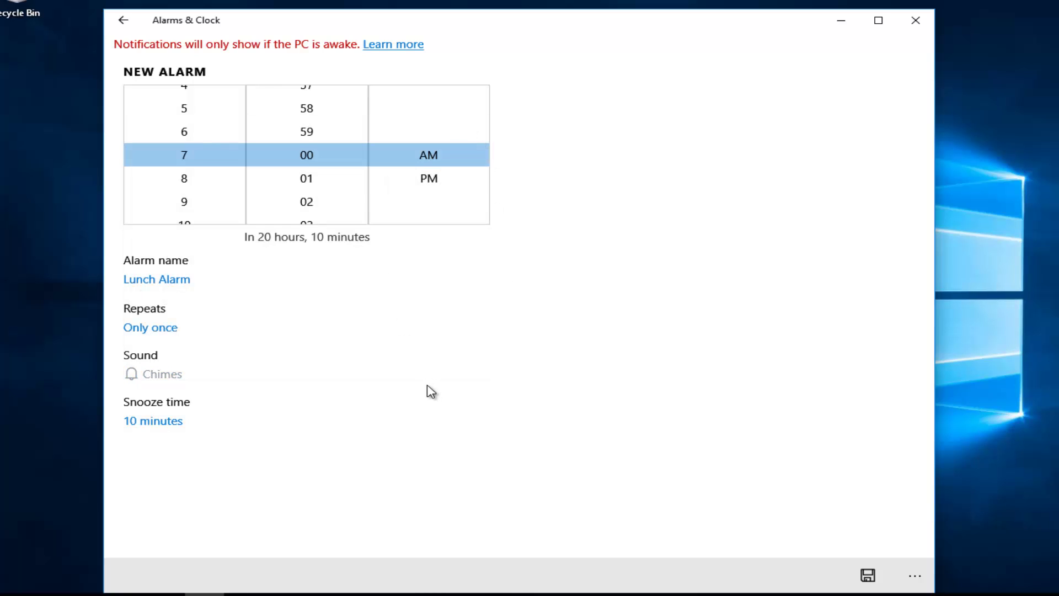
left_click(705, 163)
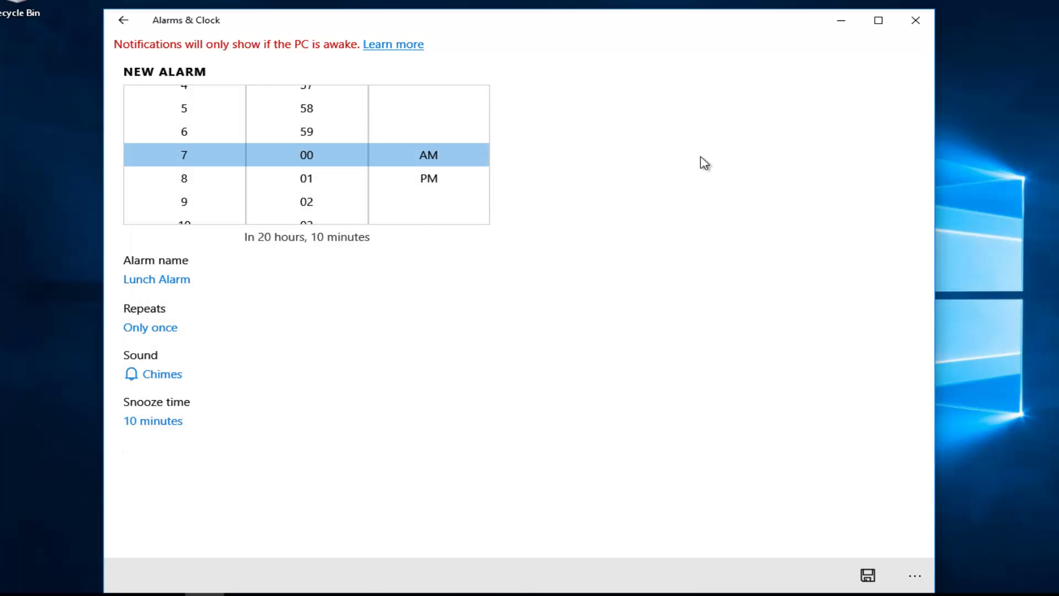
Expand and collapse the command bar labels twice, then go back to the alarm list.
left_click(915, 579)
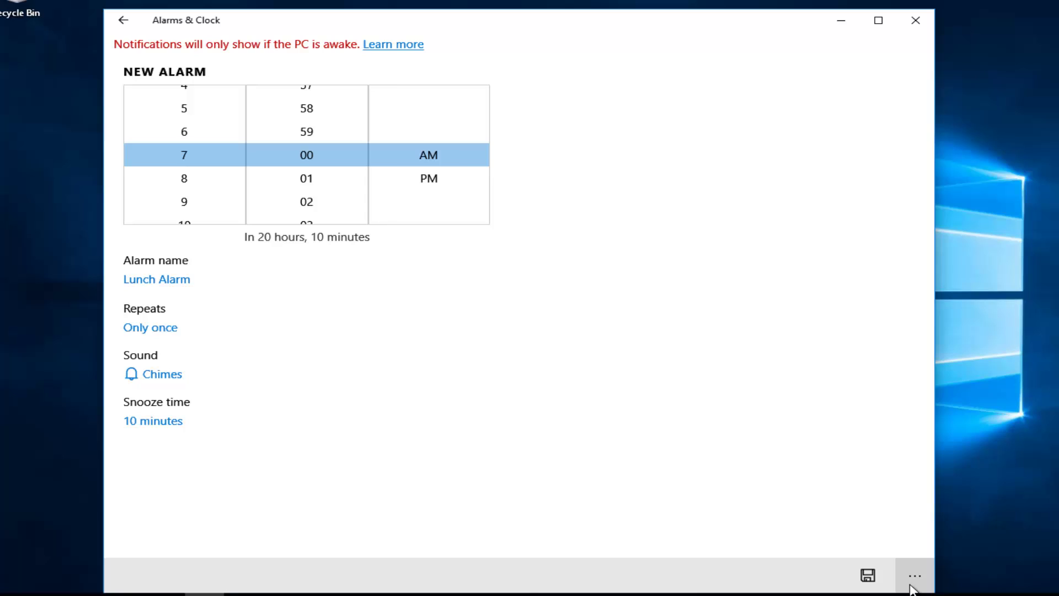
left_click(927, 577)
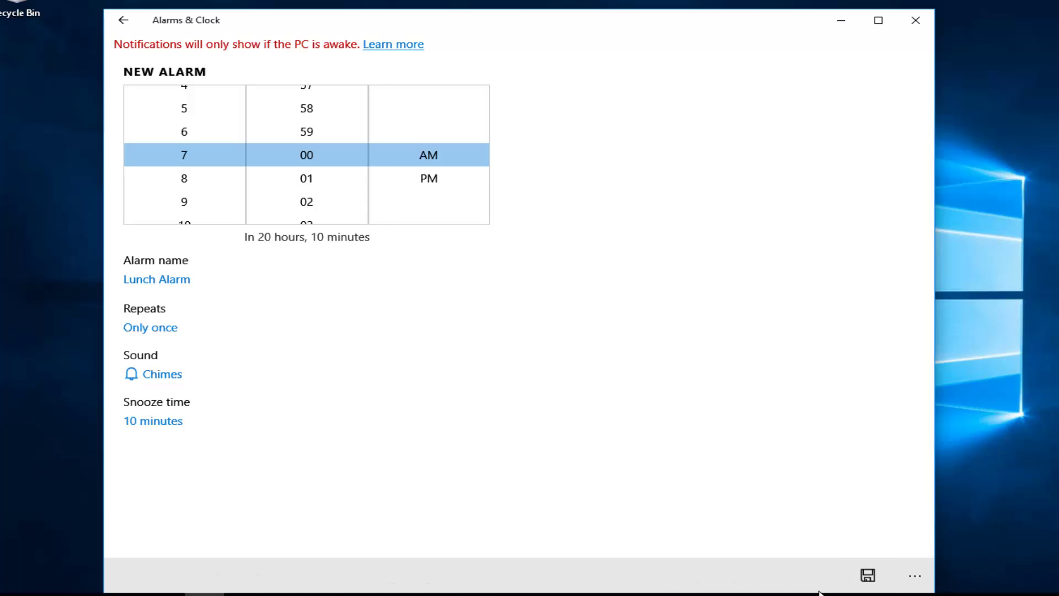
left_click(911, 586)
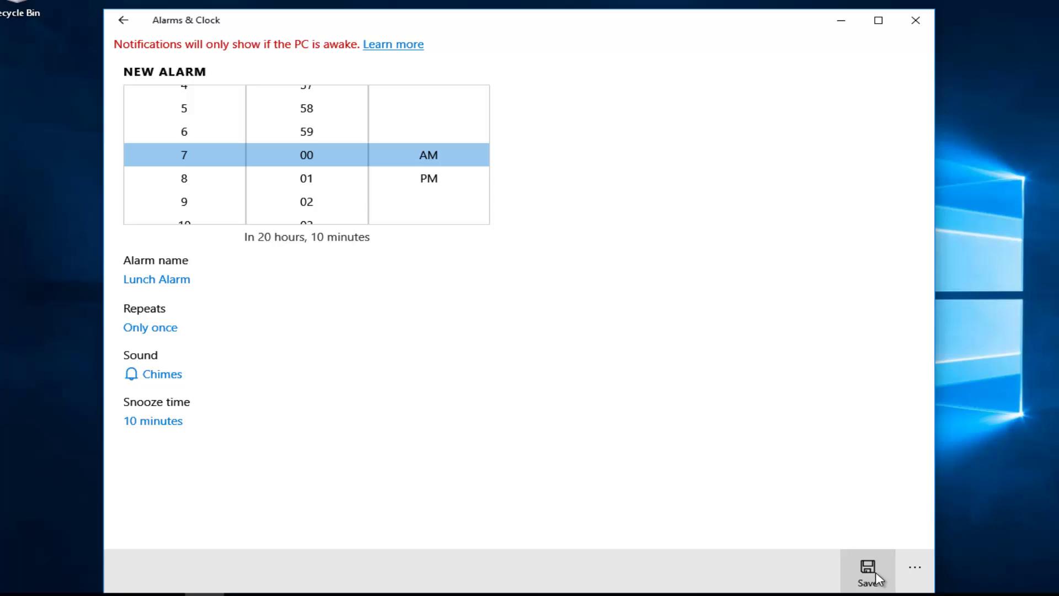
left_click(915, 573)
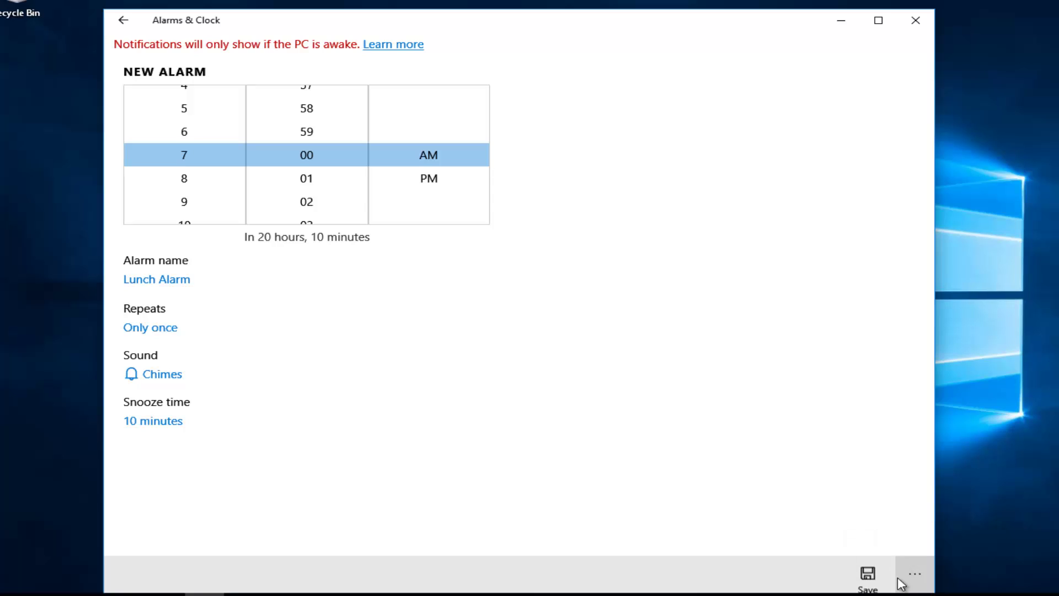
left_click(124, 20)
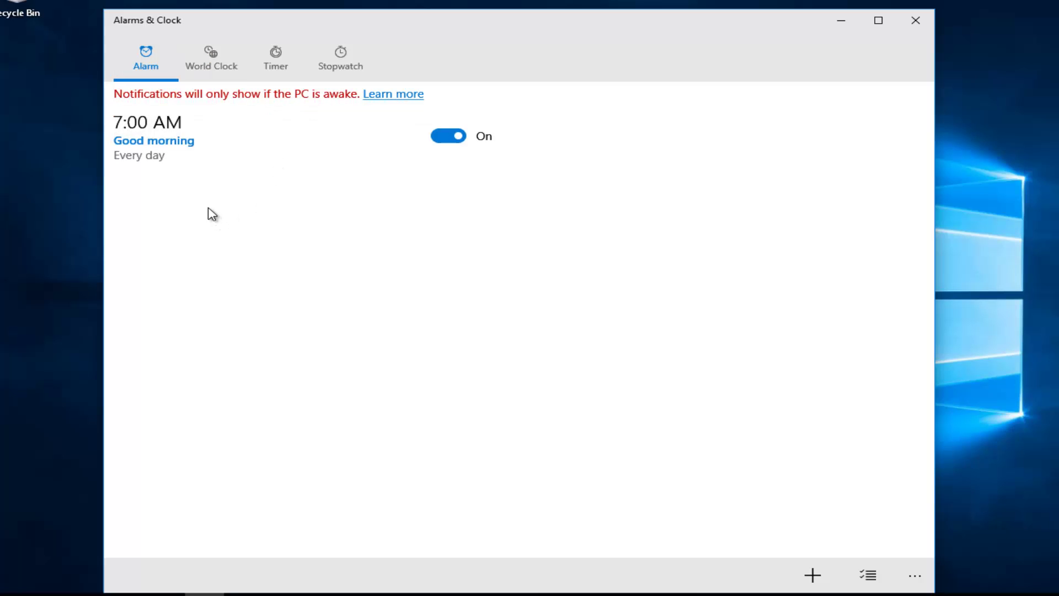
Start and then pause the stopwatch.
left_click(338, 62)
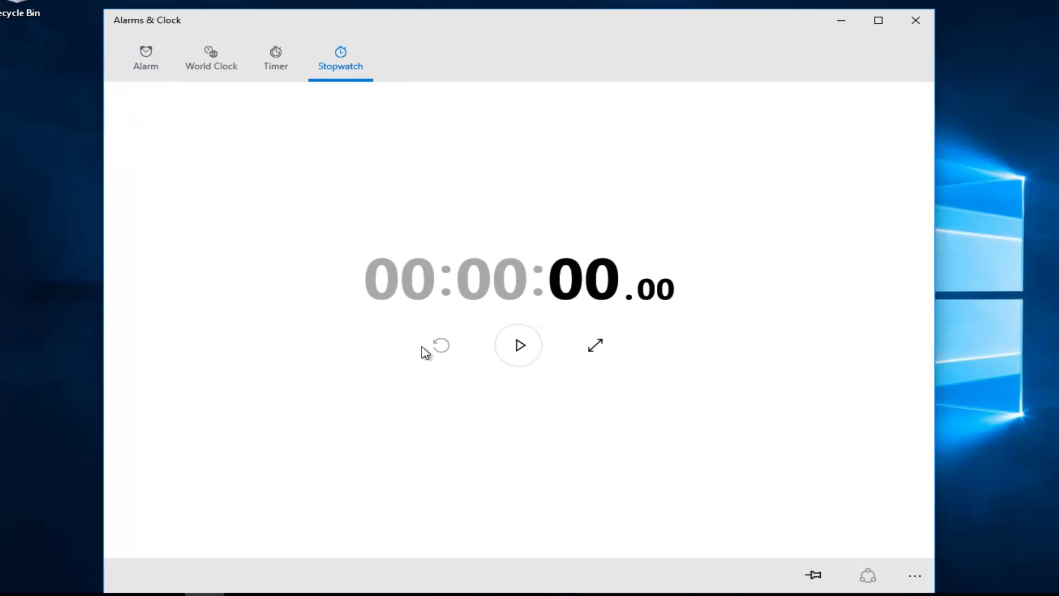
left_click(517, 346)
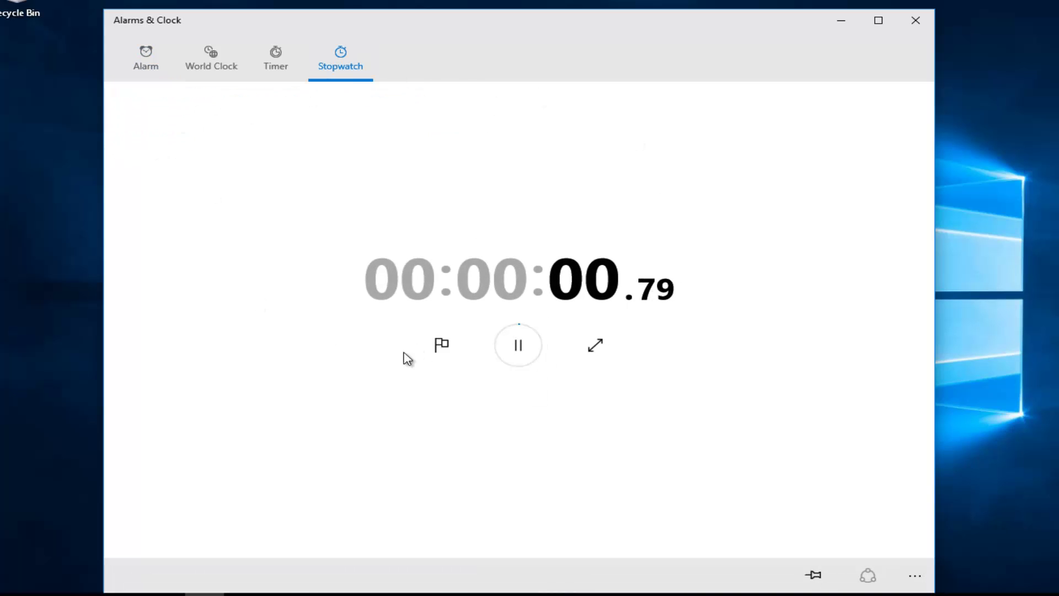
left_click(516, 345)
Start the 15:30 countdown timer, then pass through Stopwatch and World Clock to the alarm list.
left_click(277, 65)
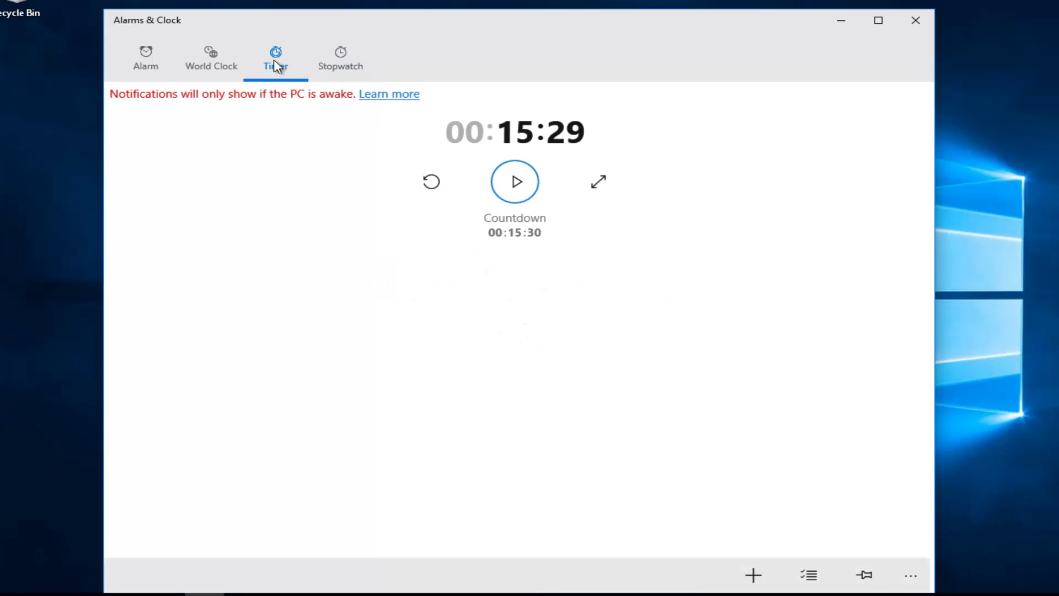
left_click(513, 193)
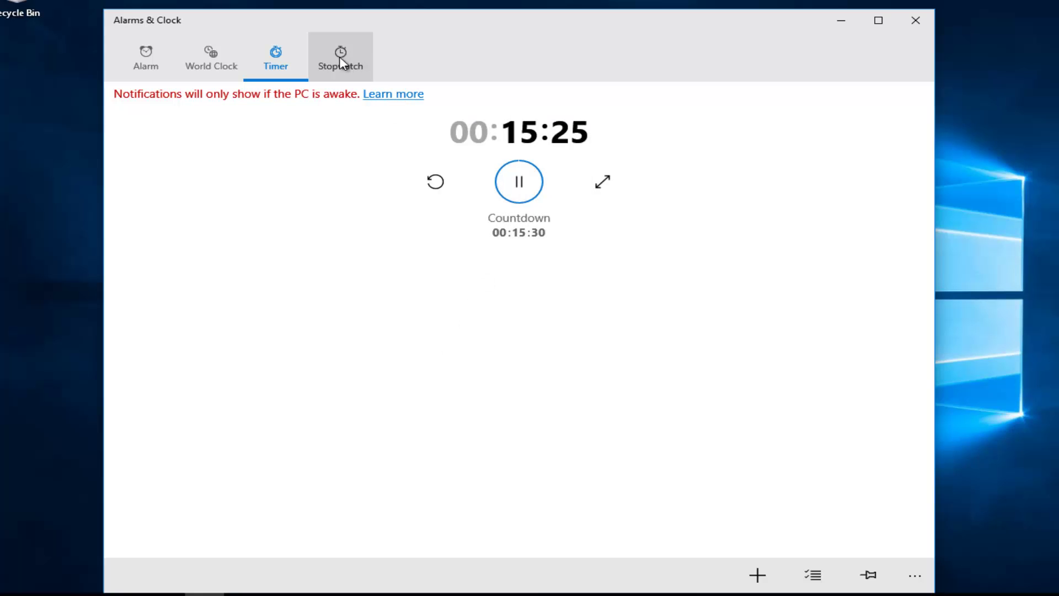
left_click(340, 59)
left_click(214, 75)
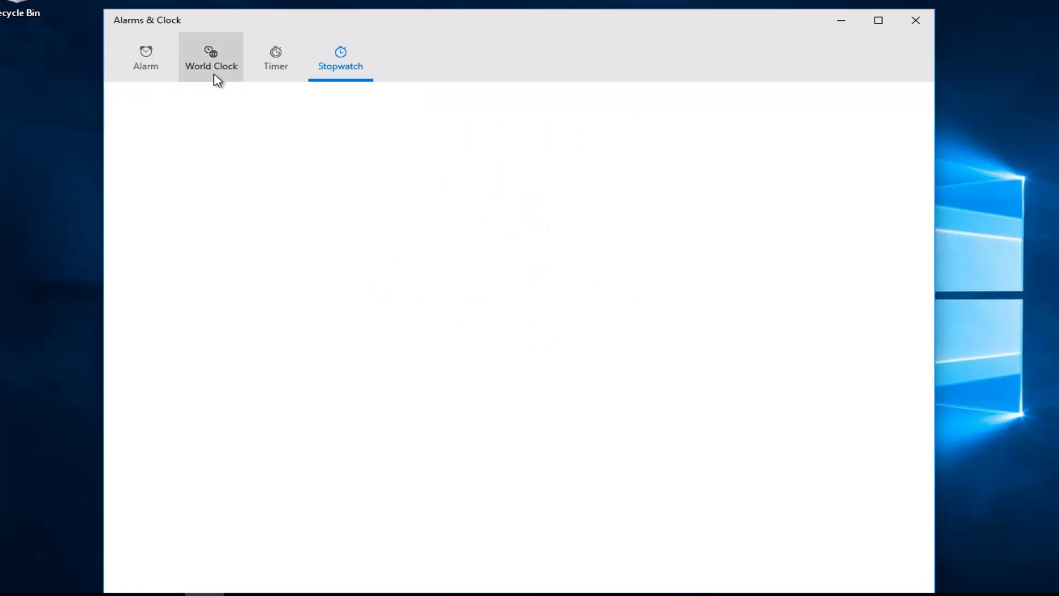
left_click(143, 60)
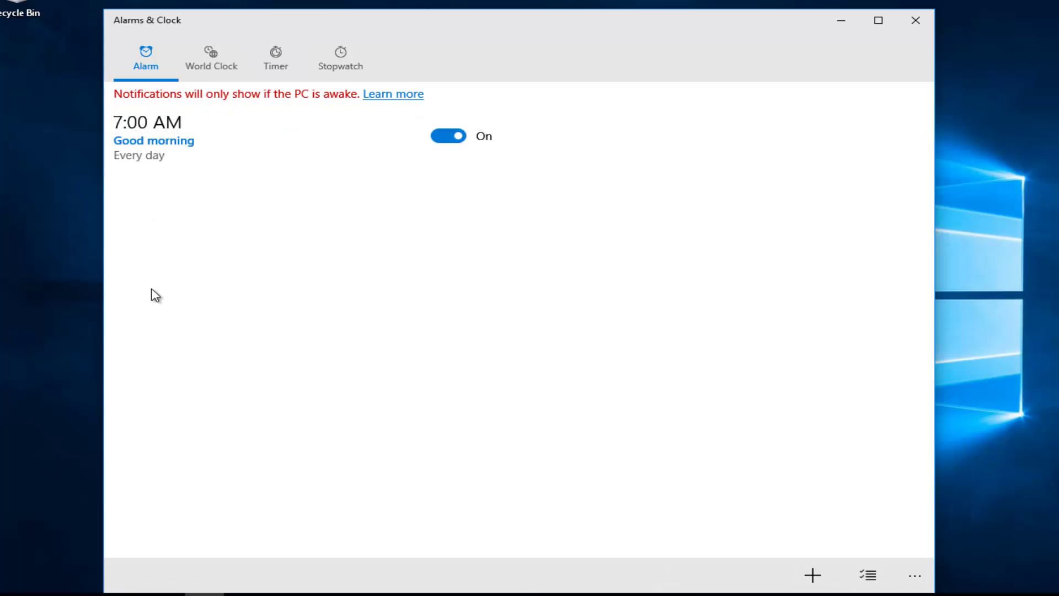
left_click(232, 53)
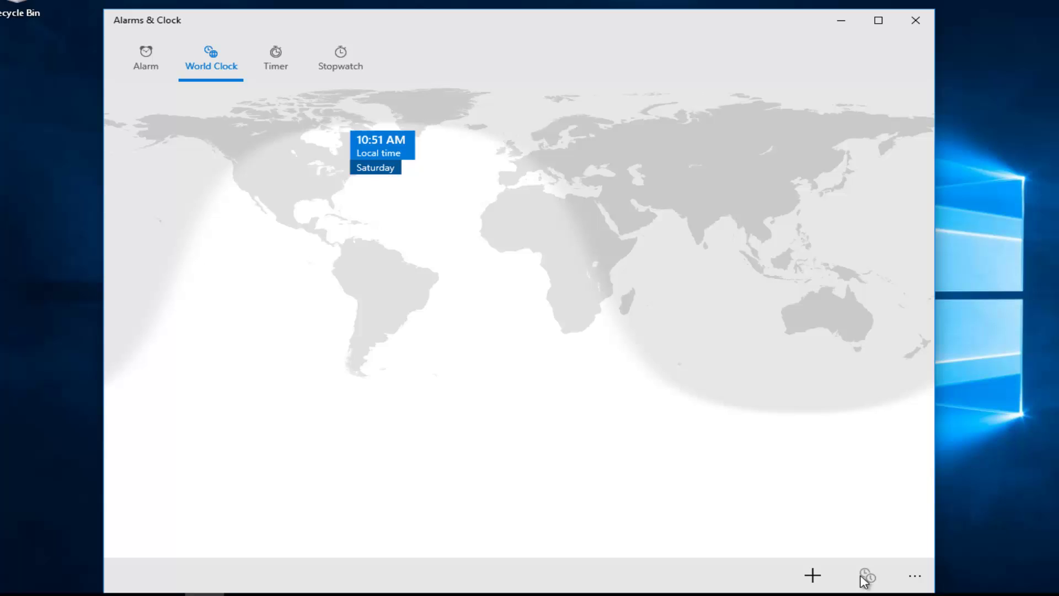
left_click(812, 576)
left_click(146, 55)
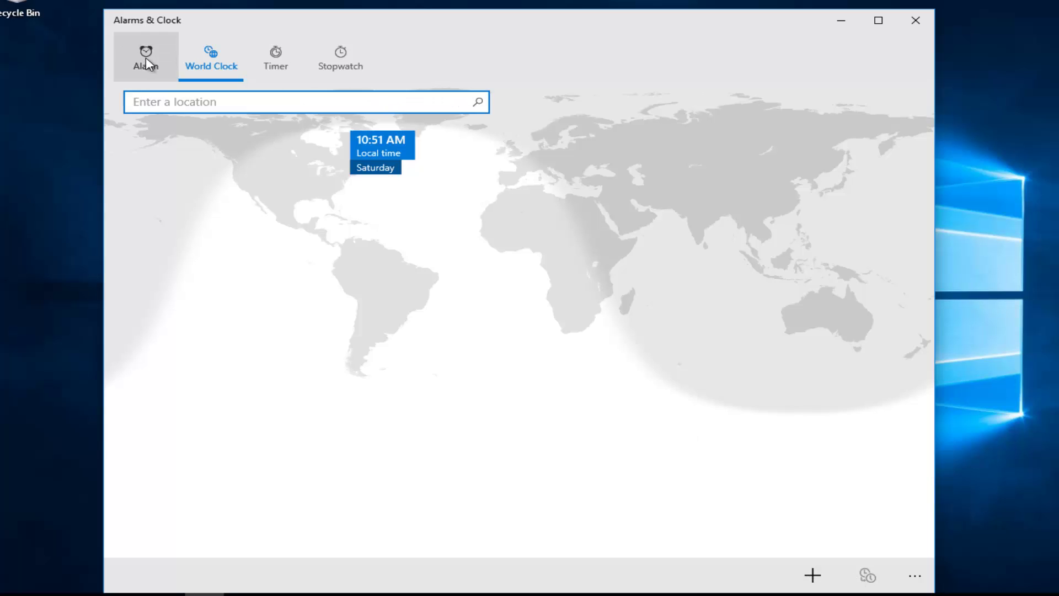